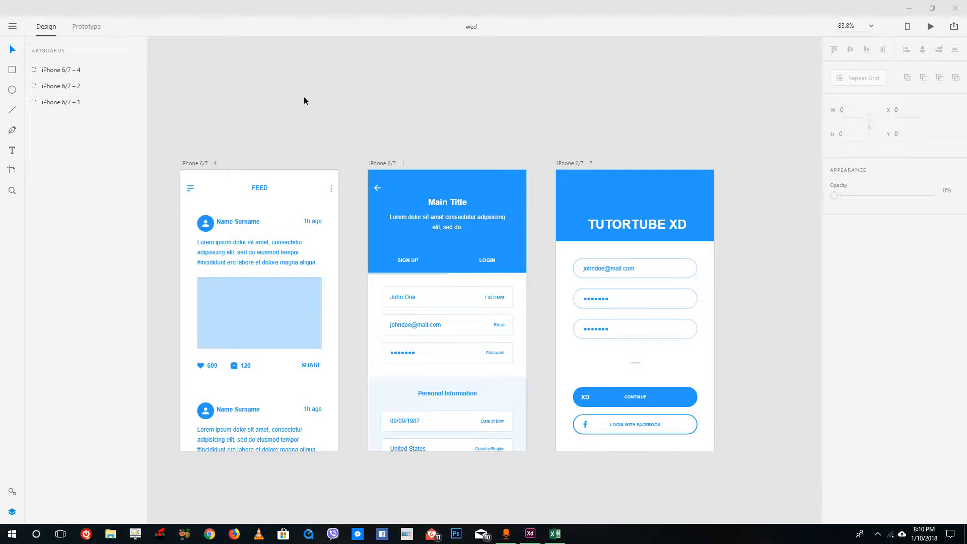
left_click(12, 29)
left_click(37, 247)
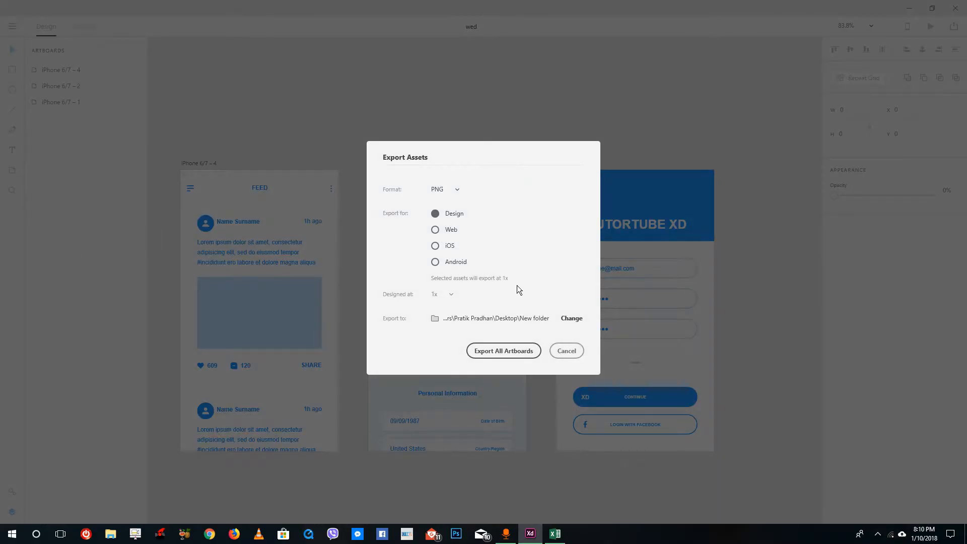
left_click(558, 351)
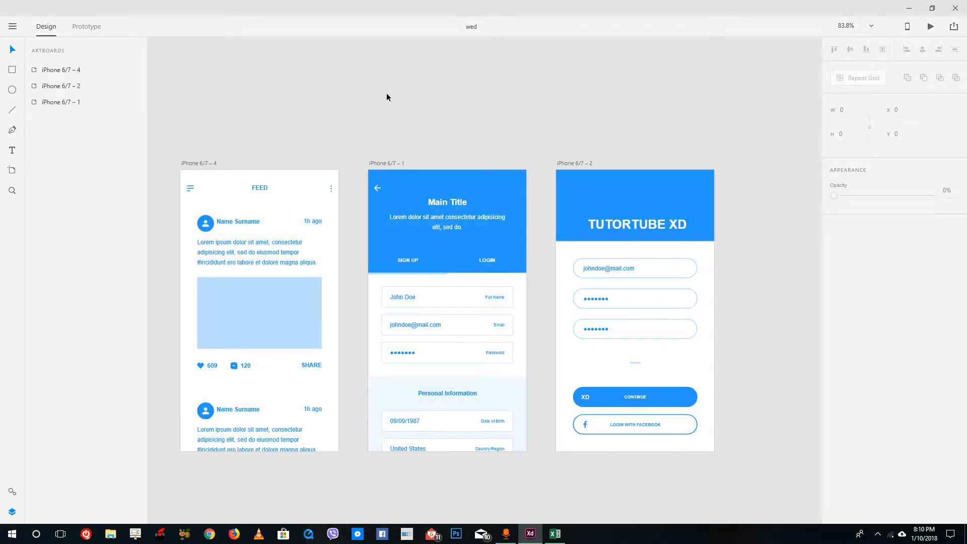
Export all artboards as PNG for Design at 1x into New folder on the Desktop
left_click(16, 29)
left_click(44, 244)
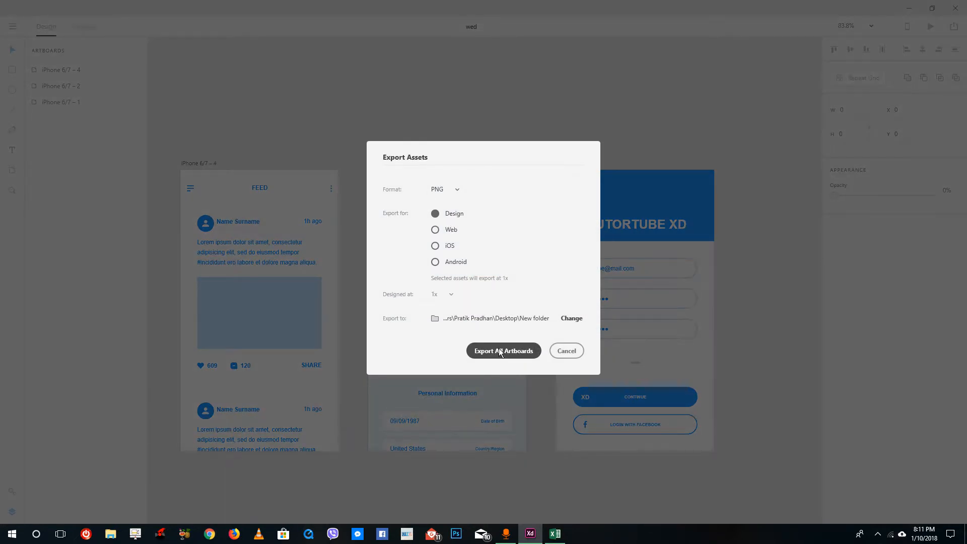
left_click(571, 318)
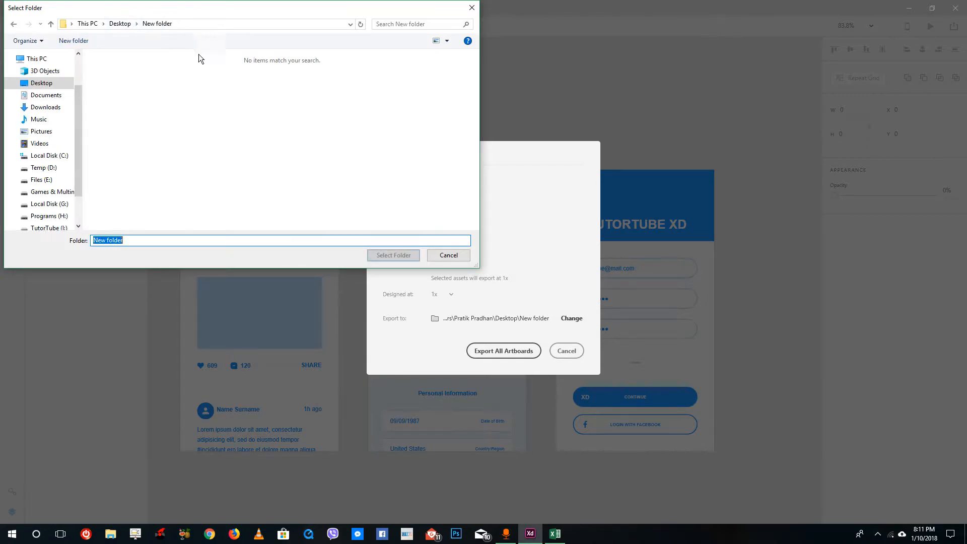
left_click(407, 257)
left_click(506, 351)
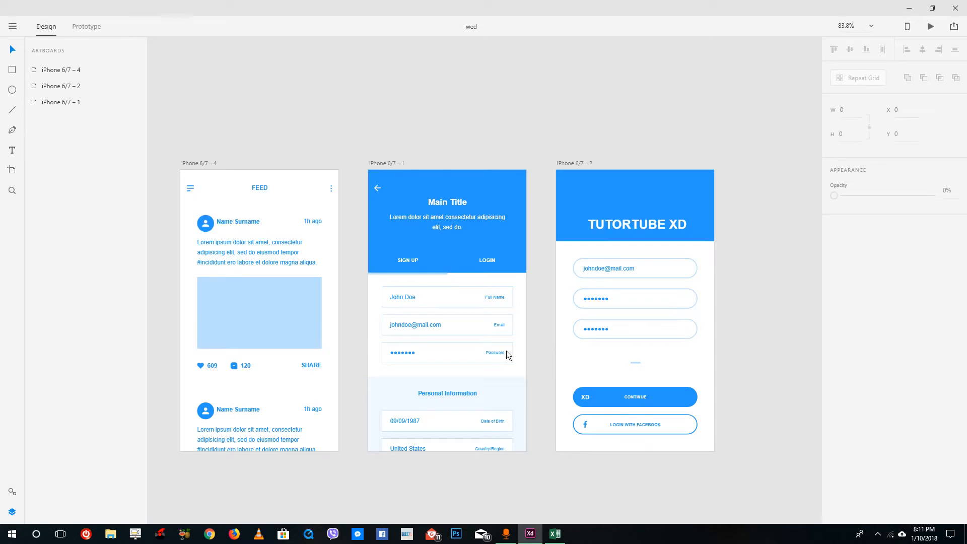
Check the exported artboard PNGs in New folder on the Desktop, and close the folder window
left_click(909, 9)
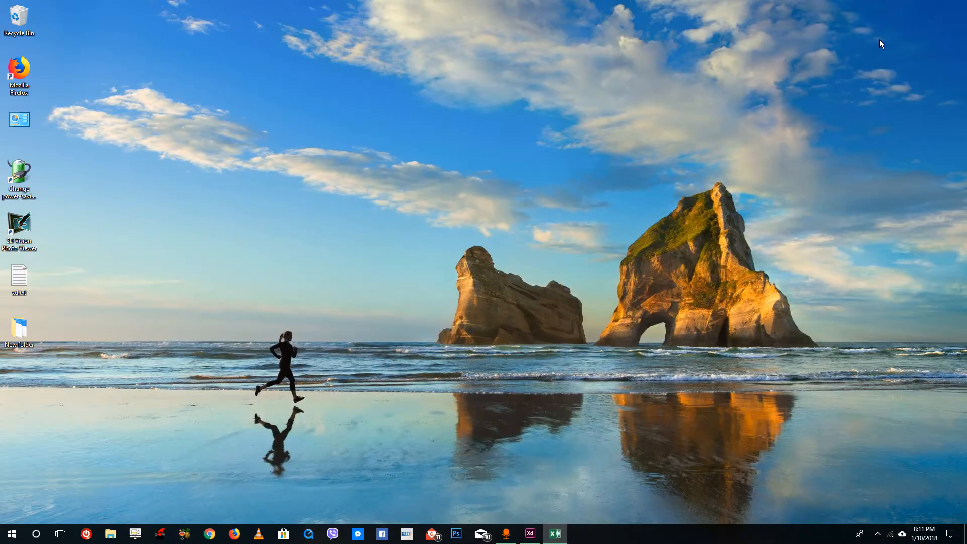
double_click(20, 330)
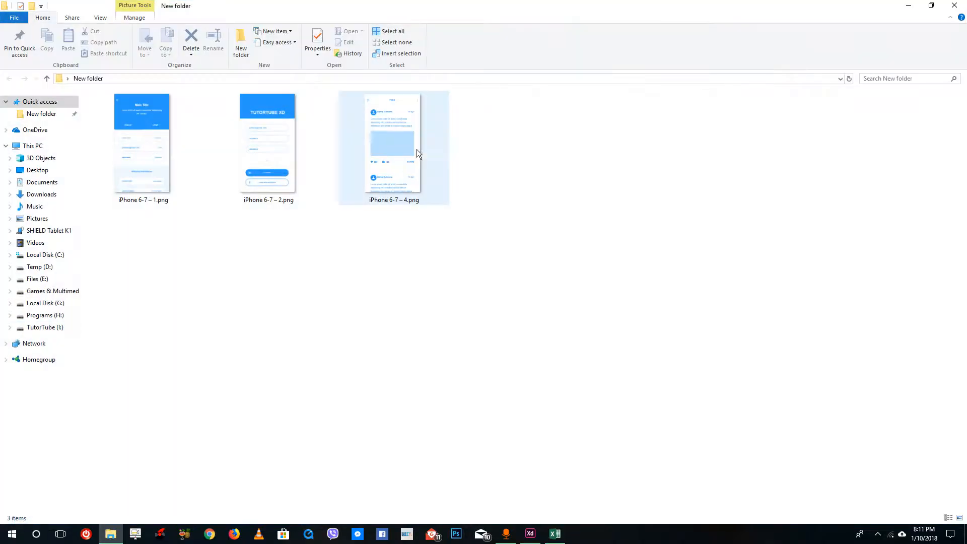
left_click_drag(155, 101, 139, 108)
left_click(151, 220)
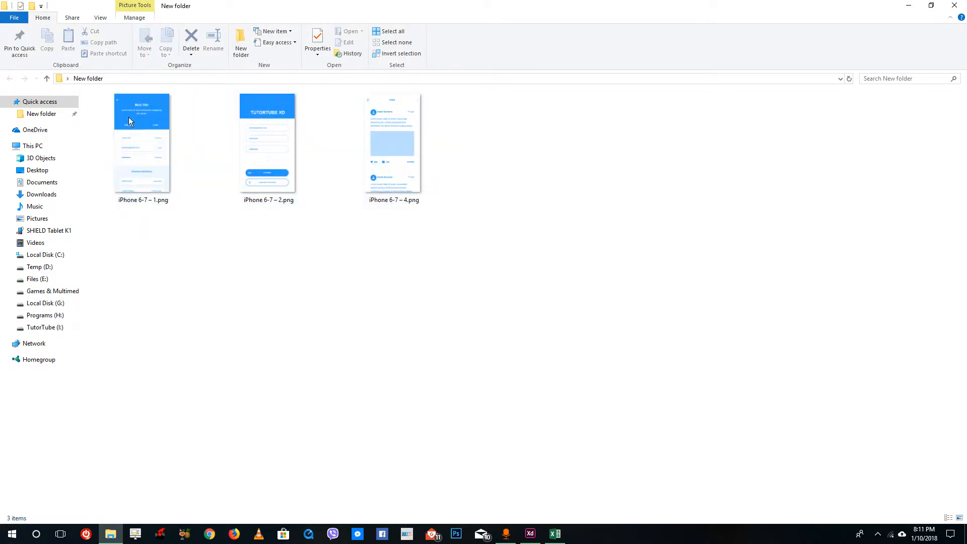
key("alt")
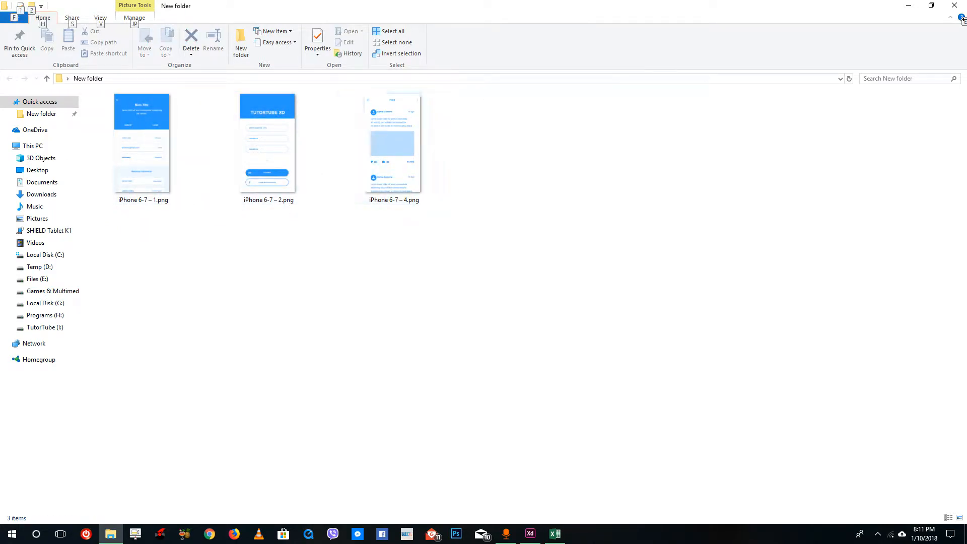
left_click(955, 6)
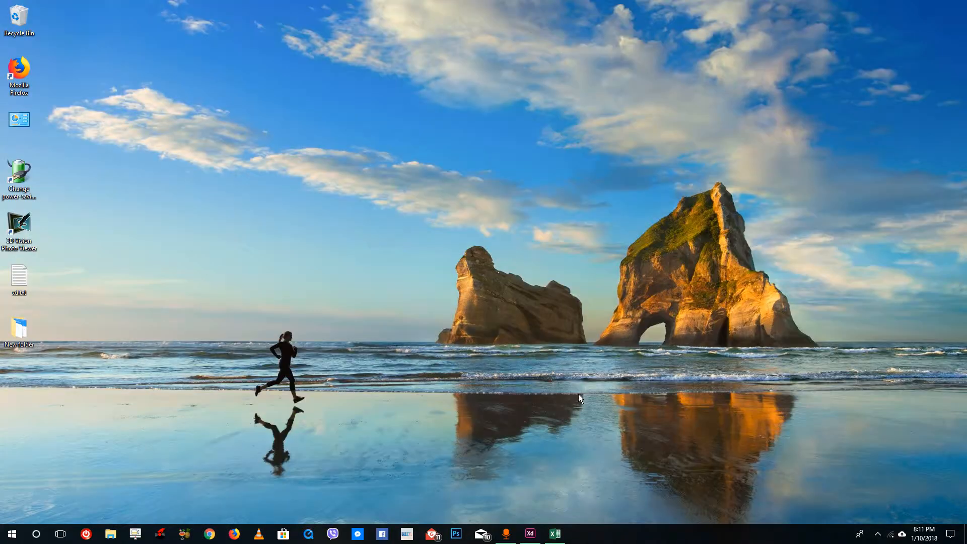
Switch back to Adobe XD, select all elements on the three artboards, and open the export settings for them
left_click(533, 536)
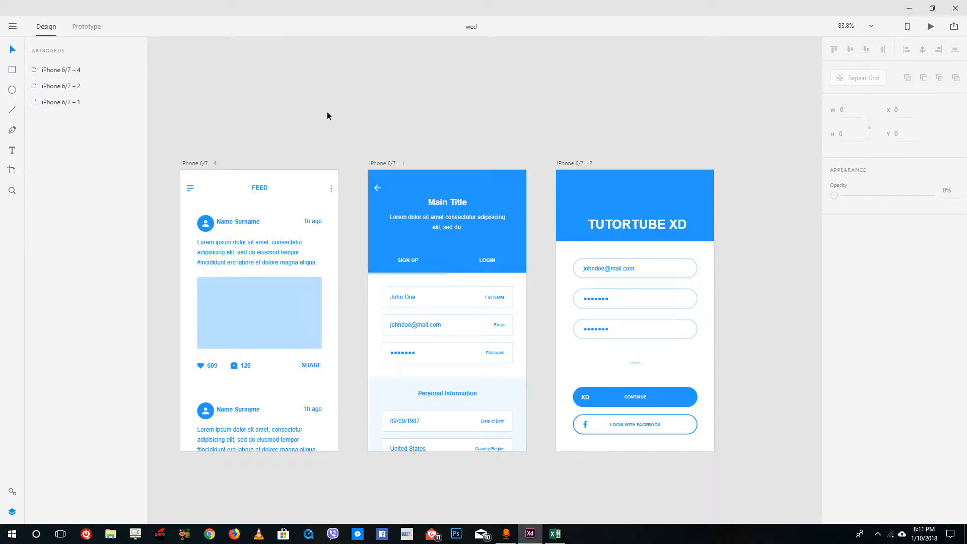
key("ctrl+a")
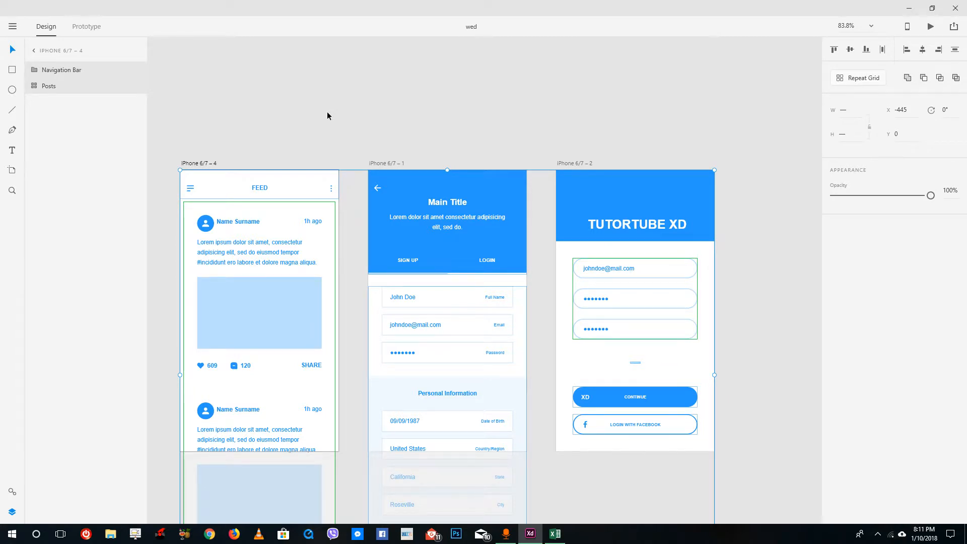
left_click(13, 26)
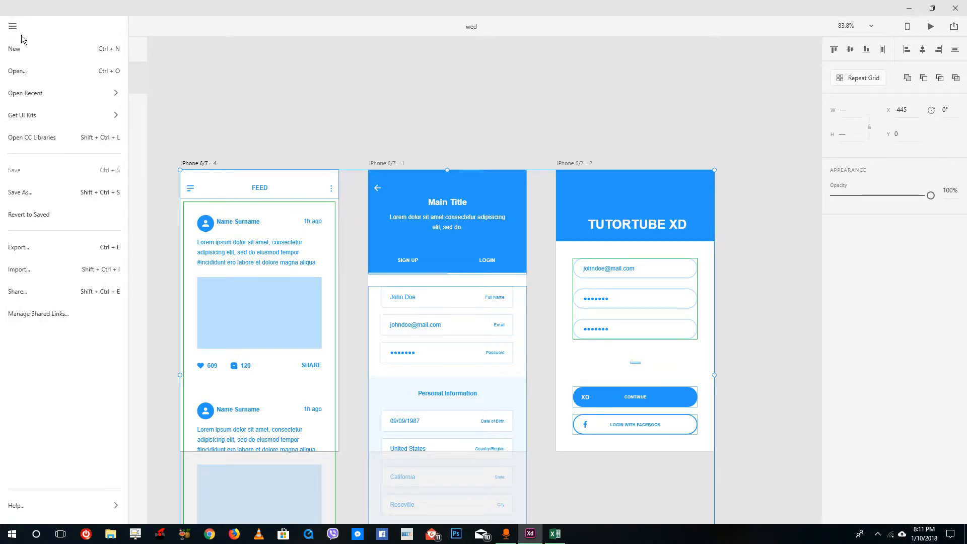
left_click(47, 250)
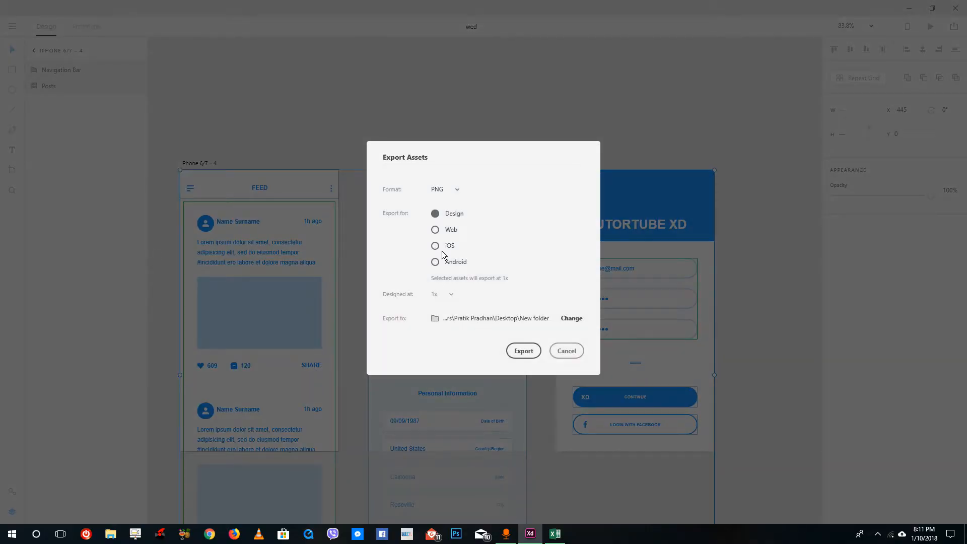
Create a subfolder inside New folder, choose it as the destination, and export the selected elements as PNG
left_click(572, 318)
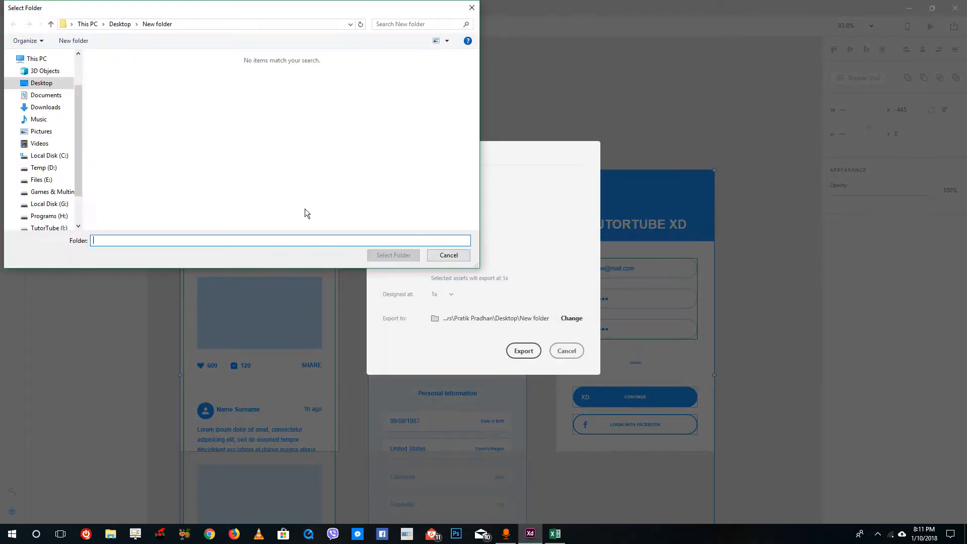
right_click(228, 180)
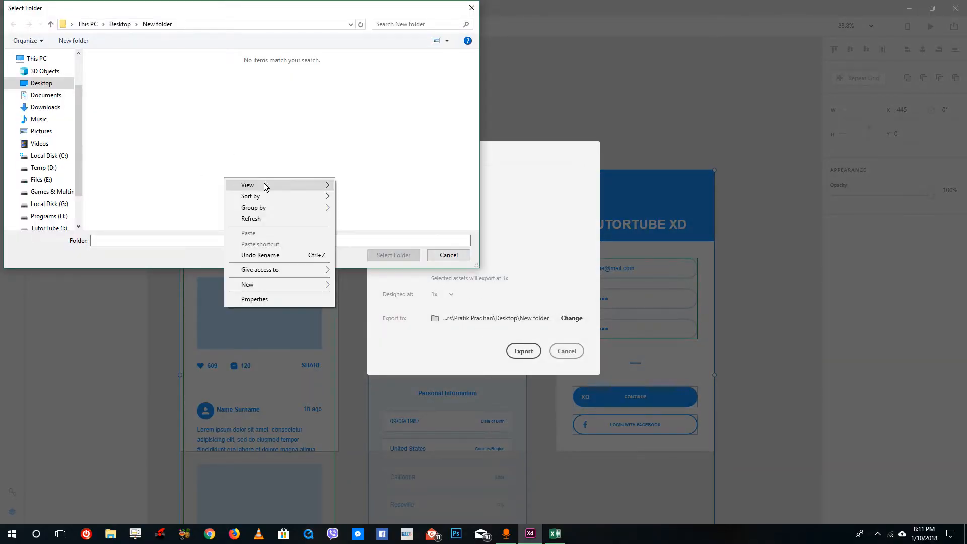
mouse_move(288, 285)
left_click(363, 286)
left_click(120, 79)
double_click(119, 79)
left_click(407, 256)
left_click(522, 351)
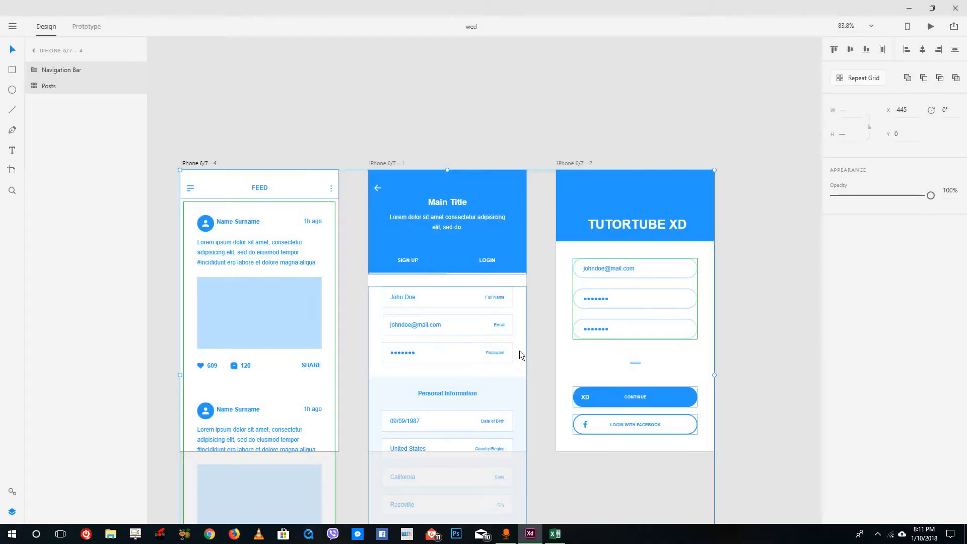
Open the subfolder with the exported elements inside the Desktop's New folder and view Continue.png
left_click(910, 9)
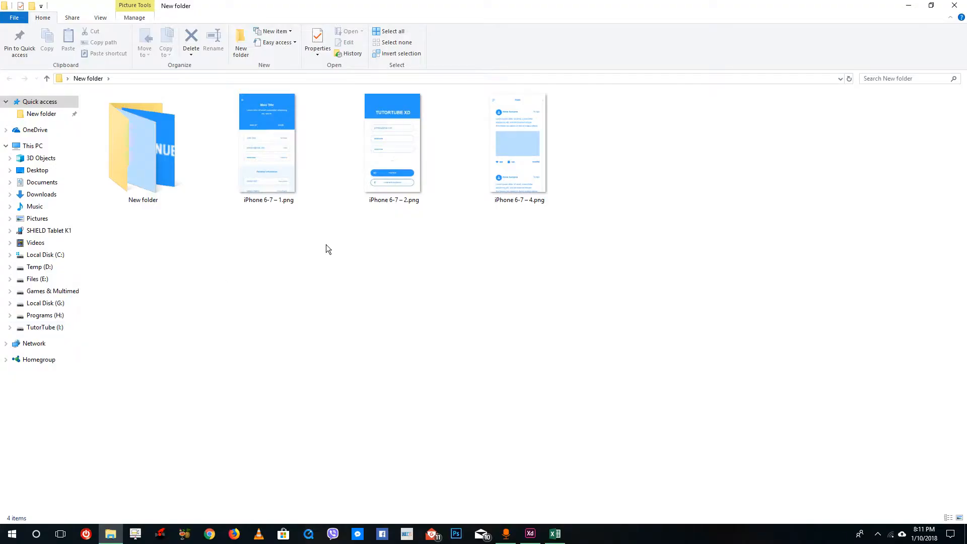
double_click(125, 137)
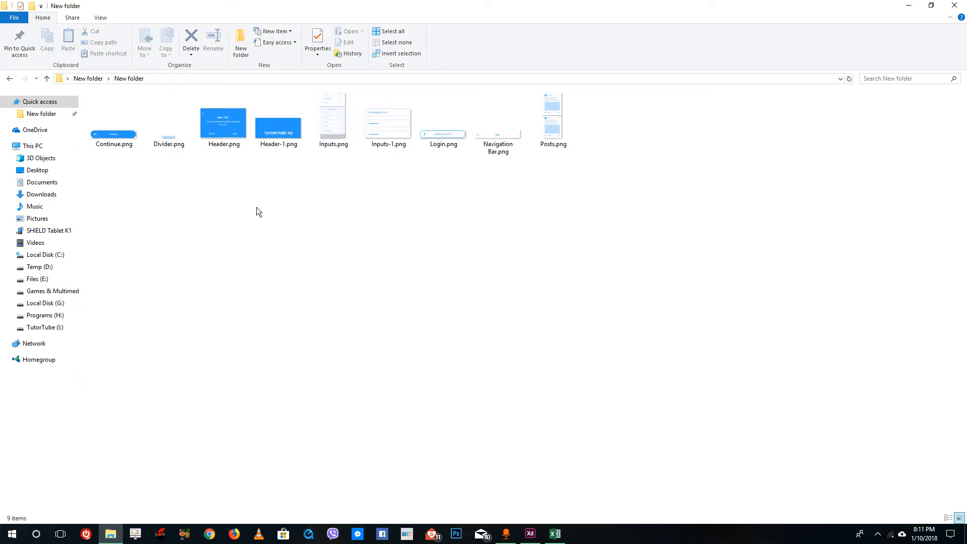
left_click(105, 135)
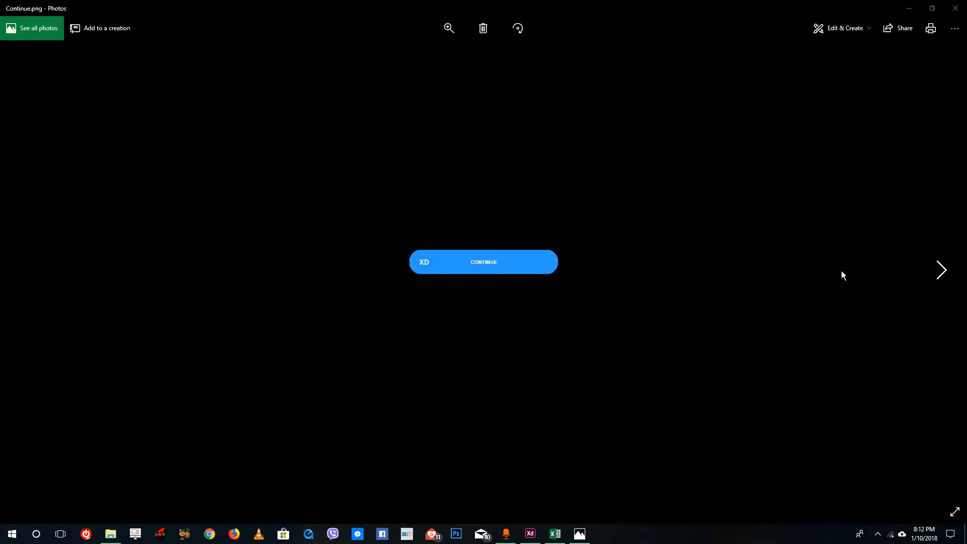
Page through the other exported element images to Login.png and back to Inputs-1.png, and close the viewer
left_click(941, 270)
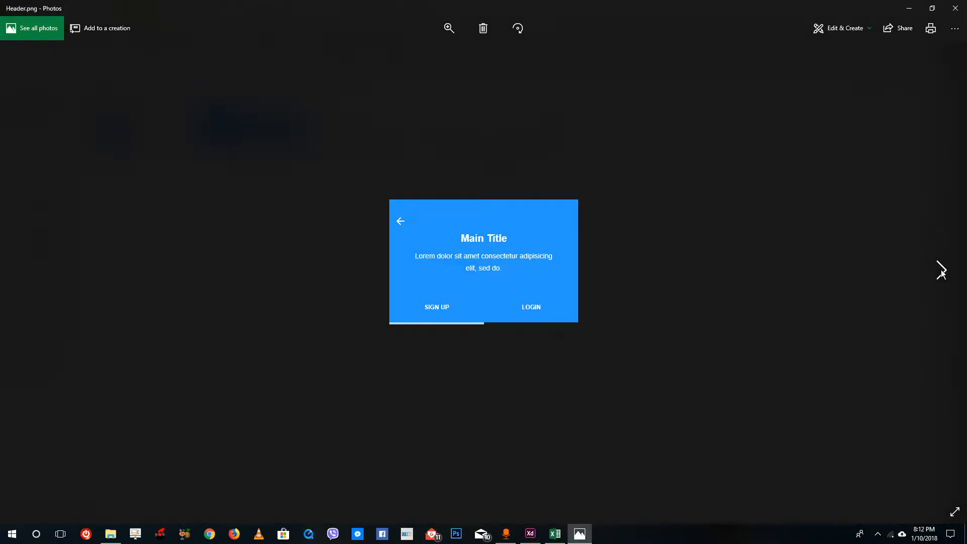
left_click(943, 275)
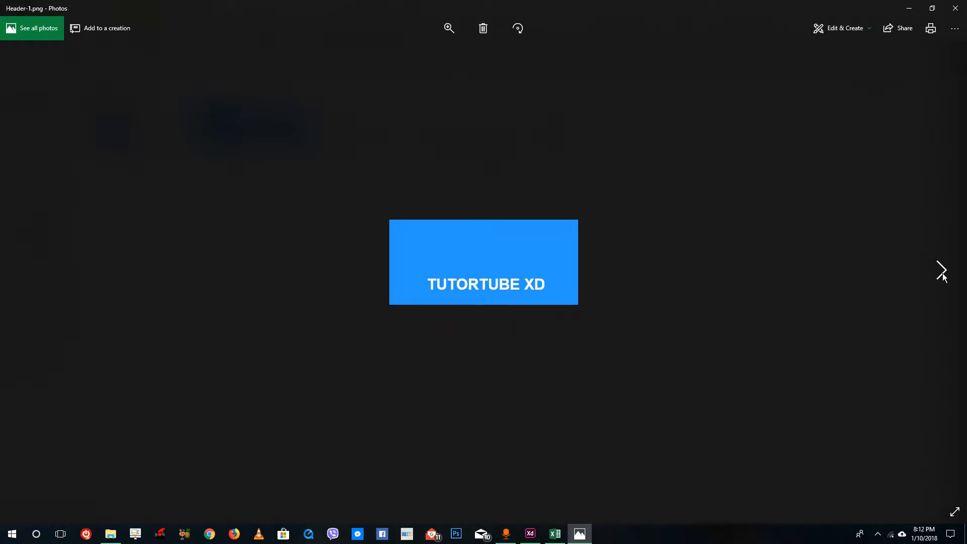
left_click(943, 275)
left_click(943, 275)
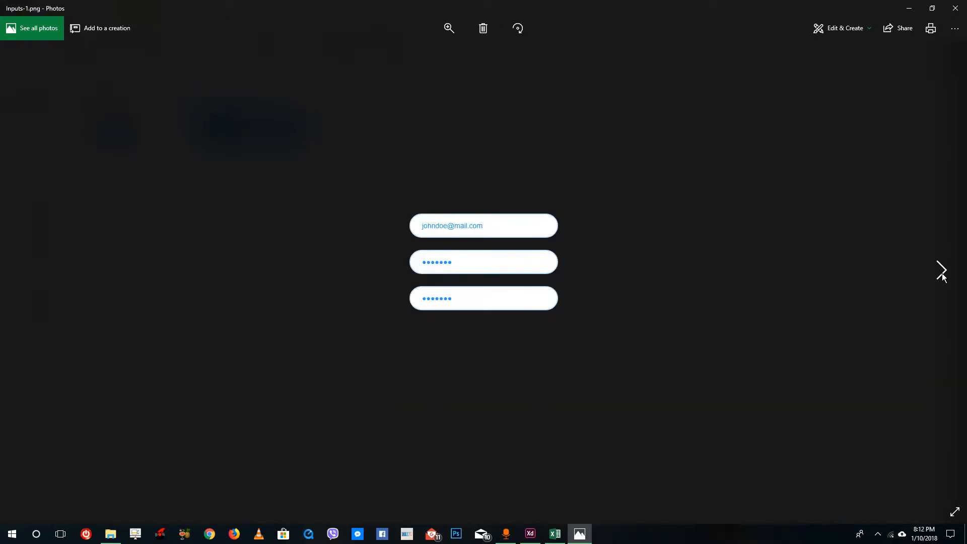
left_click(943, 275)
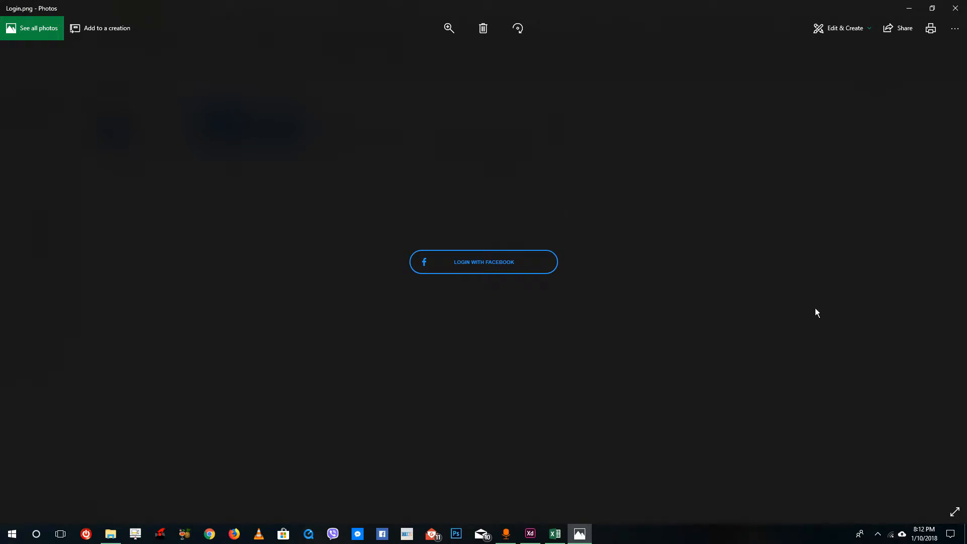
left_click(24, 270)
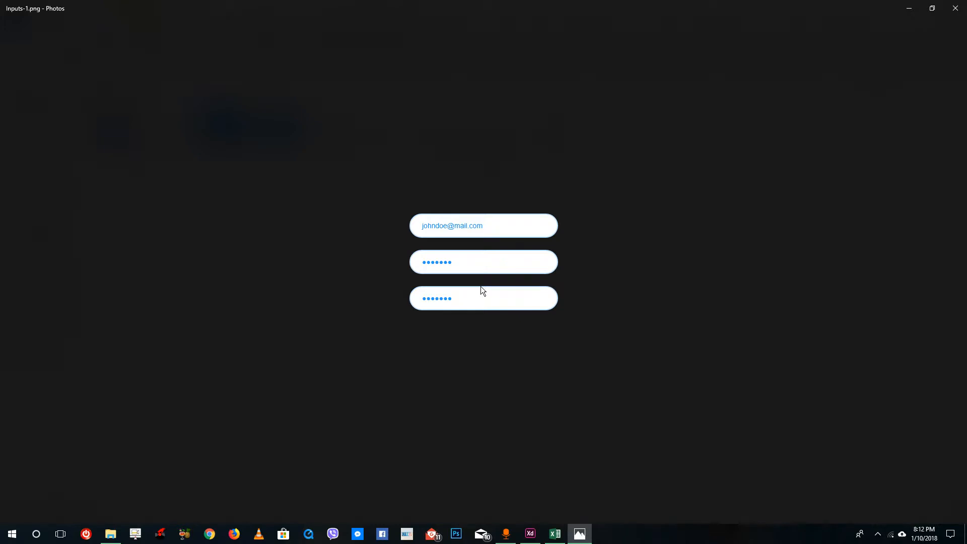
left_click(955, 8)
Switch back to Adobe XD and ungroup all selected elements on the three artboards two times
left_click(530, 535)
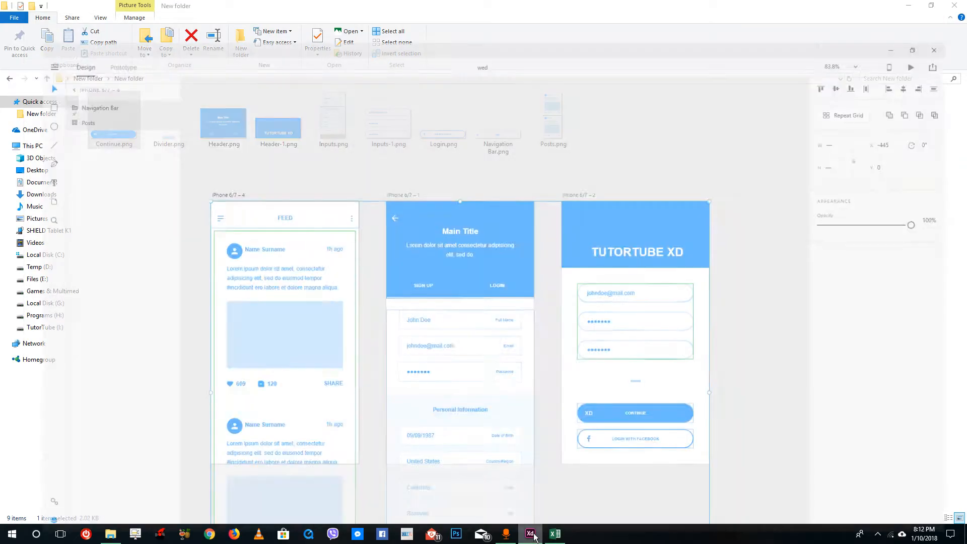
left_click(432, 331)
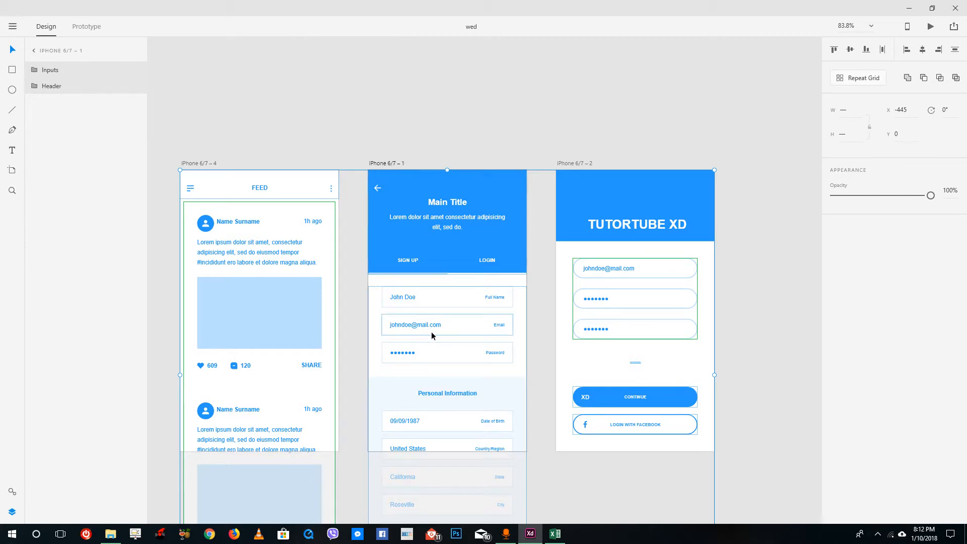
right_click(435, 329)
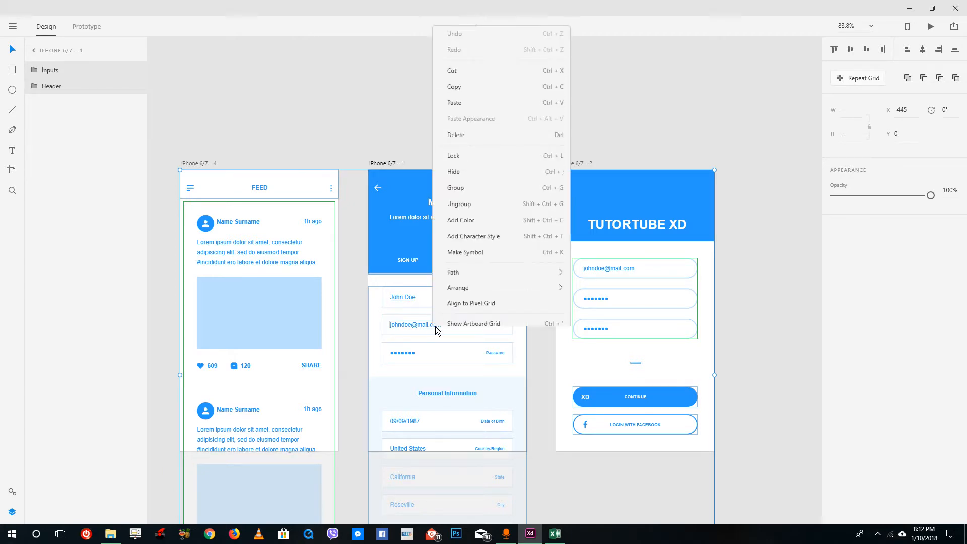
left_click(480, 204)
left_click(410, 304)
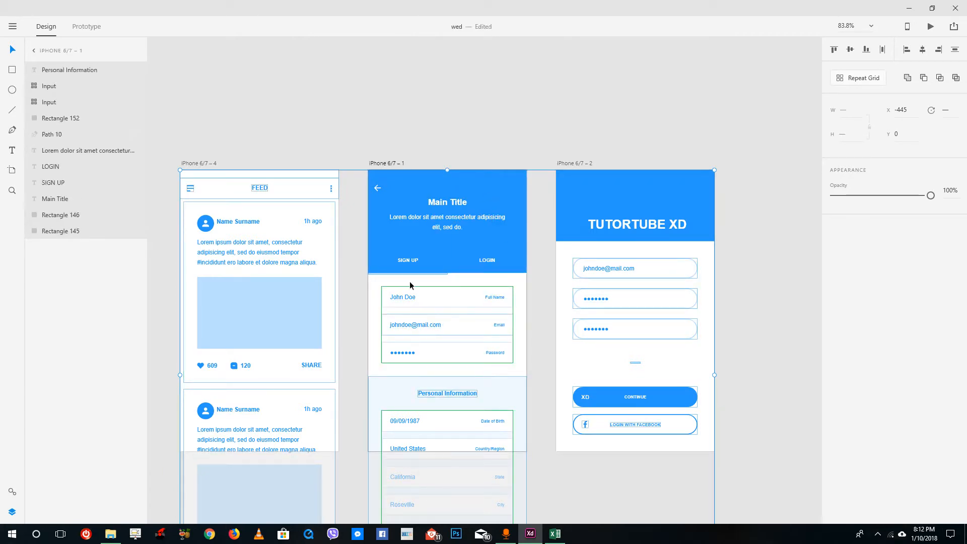
right_click(427, 325)
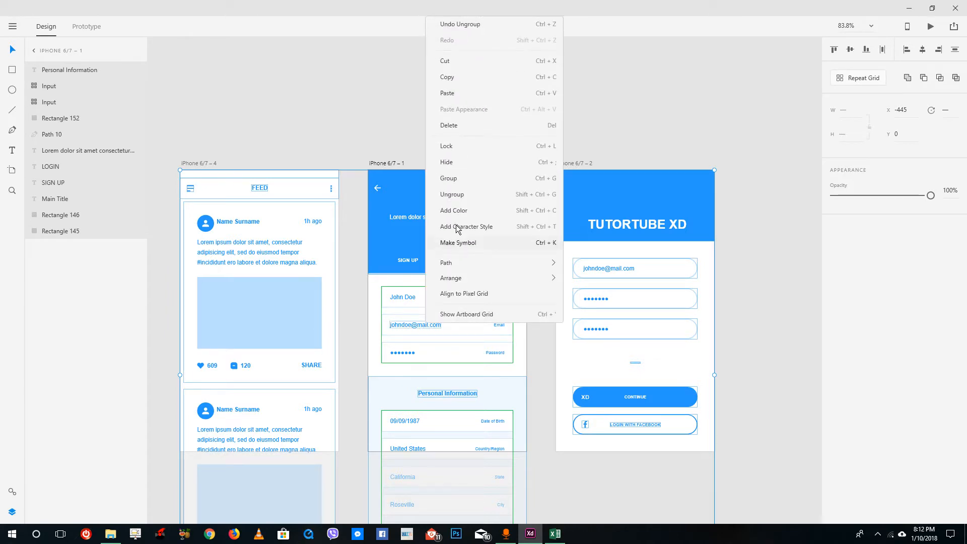
left_click(460, 196)
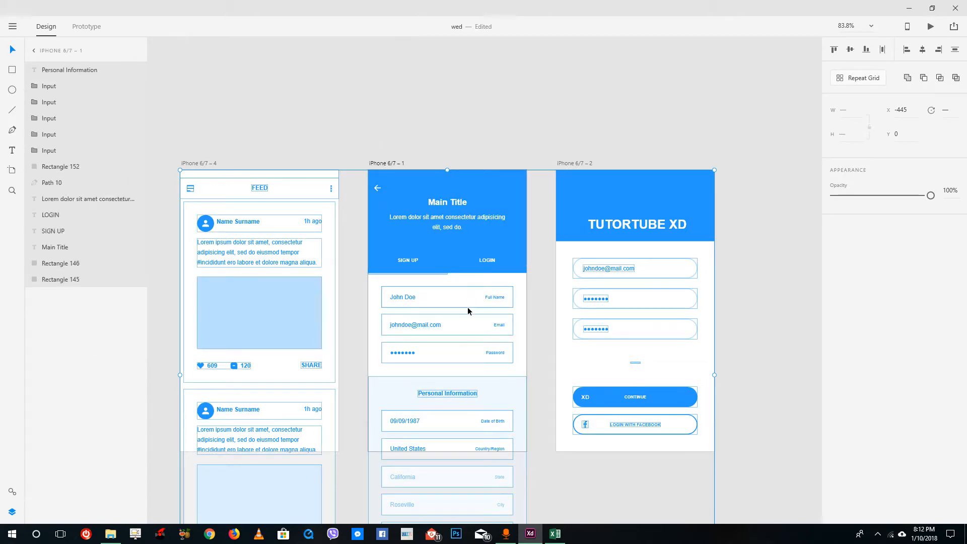
Inspect the ungrouped items on the iPhone 6/7 – 4 feed artboard by selecting the first post's paragraph text
left_click(308, 235)
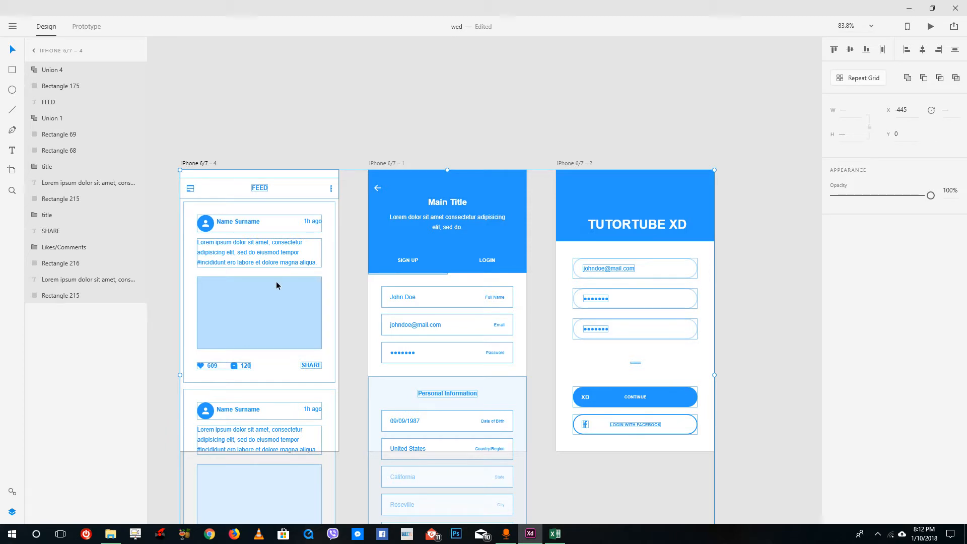
left_click(279, 292)
right_click(284, 299)
left_click(245, 269)
left_click(254, 262)
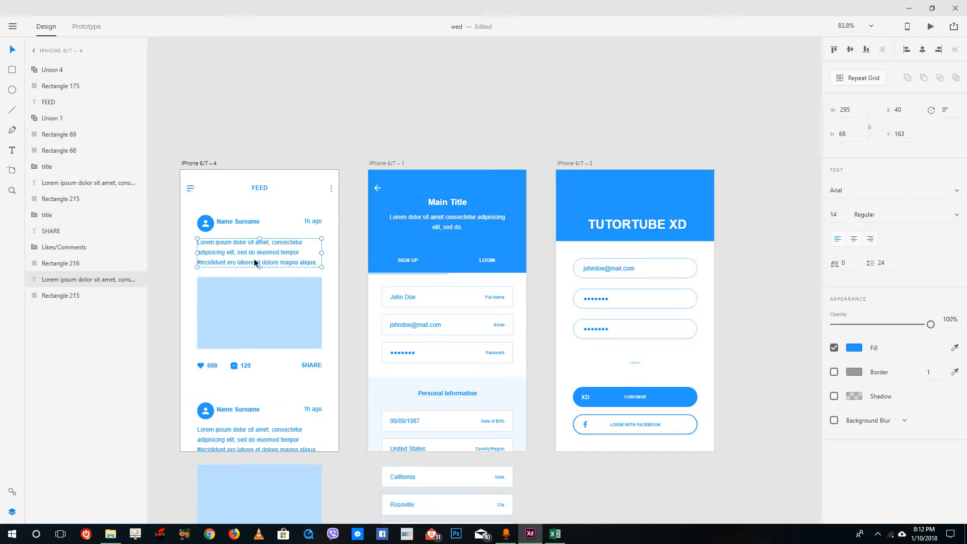
double_click(255, 262)
Examine the ungrouped input fields, header and Continue button on iPhone 6/7 – 2 and the date of birth input on iPhone 6/7 – 1
left_click(648, 268)
left_click(621, 298)
left_click(621, 324)
left_click(634, 225)
left_click(634, 219)
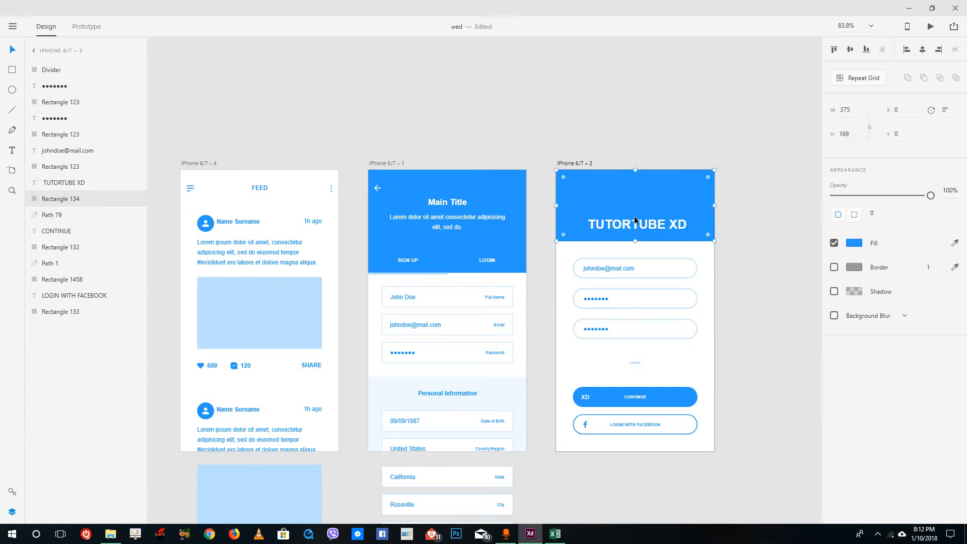
right_click(642, 210)
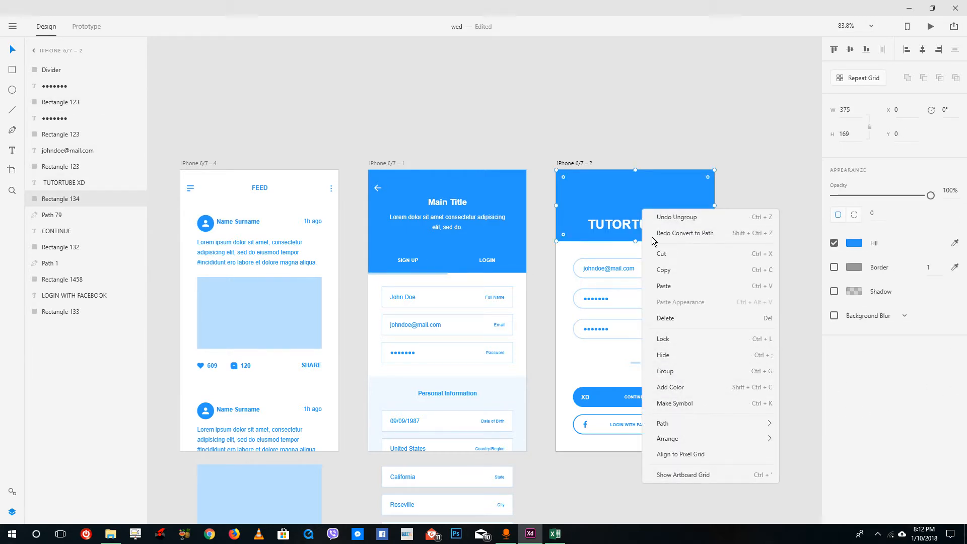
left_click(584, 220)
left_click(658, 410)
left_click(654, 400)
left_click(428, 452)
left_click(430, 427)
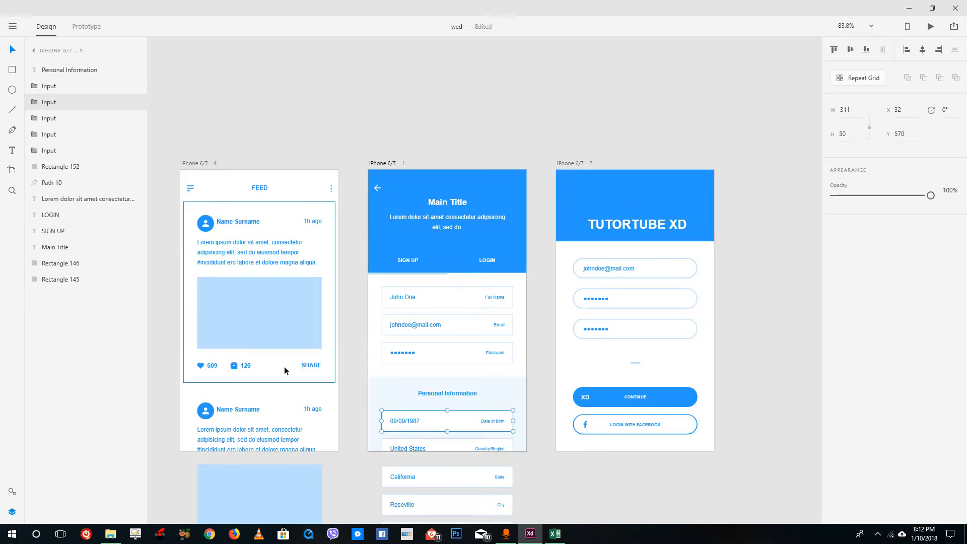
Examine the ungrouped post background, paragraph text and header items on iPhone 6/7 – 4, and clear the selection
left_click(274, 414)
right_click(285, 417)
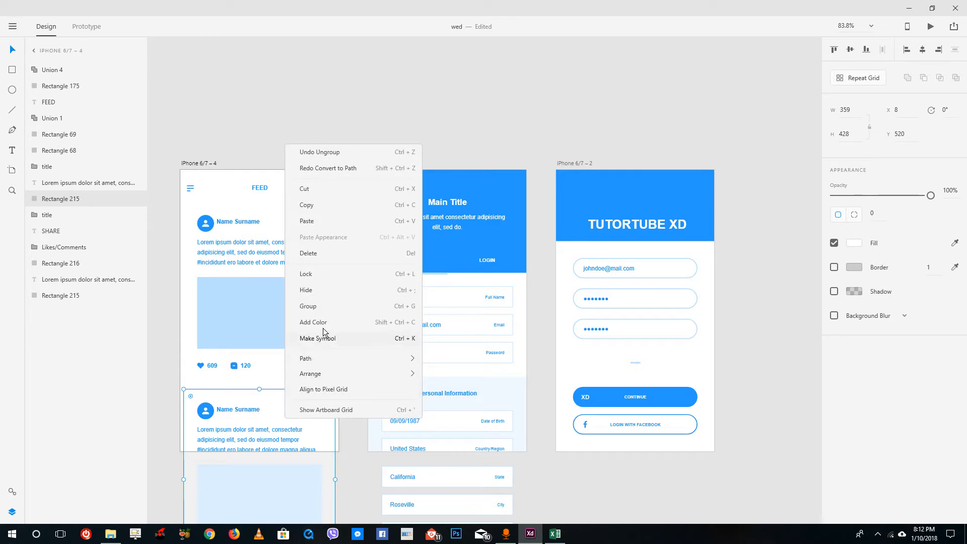
left_click(249, 299)
left_click(247, 249)
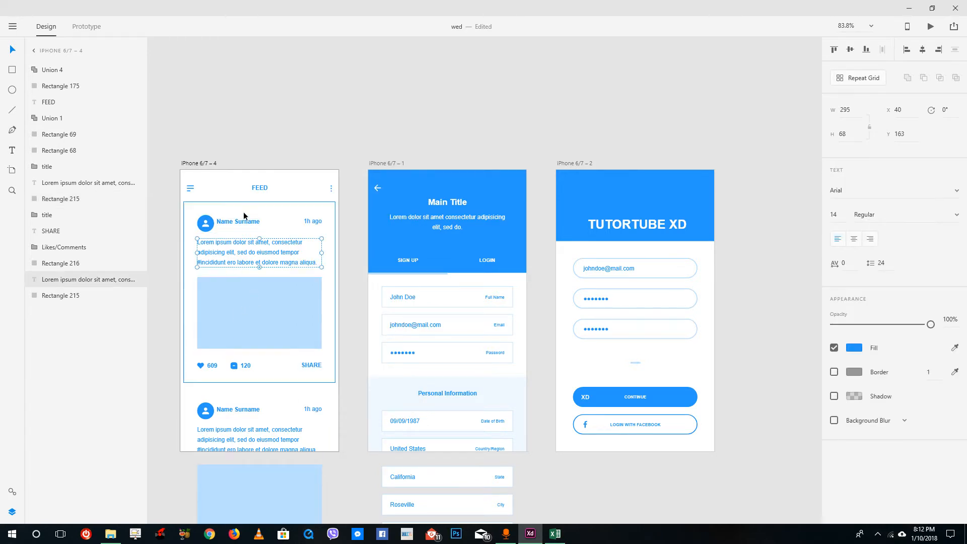
left_click(188, 189)
left_click(254, 189)
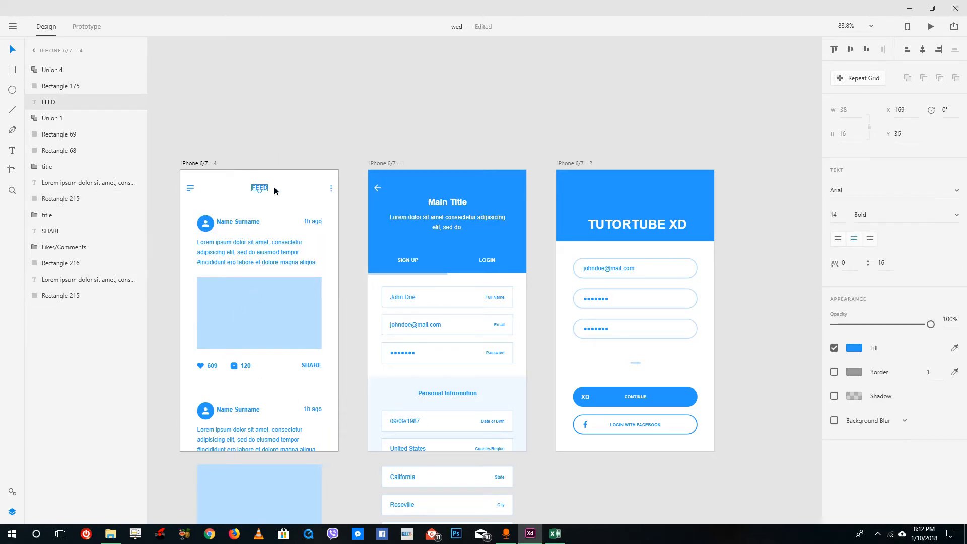
left_click(306, 189)
left_click(326, 182)
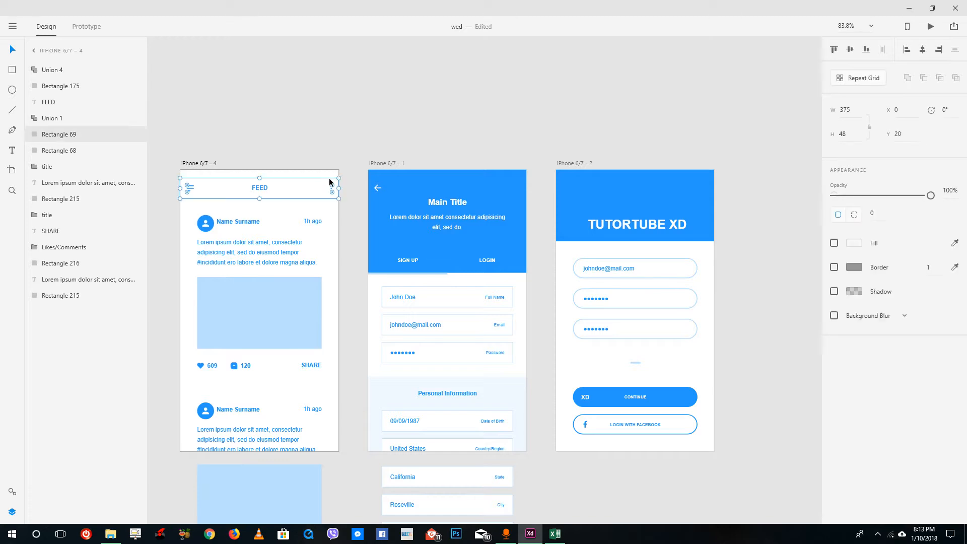
right_click(327, 181)
left_click(365, 300)
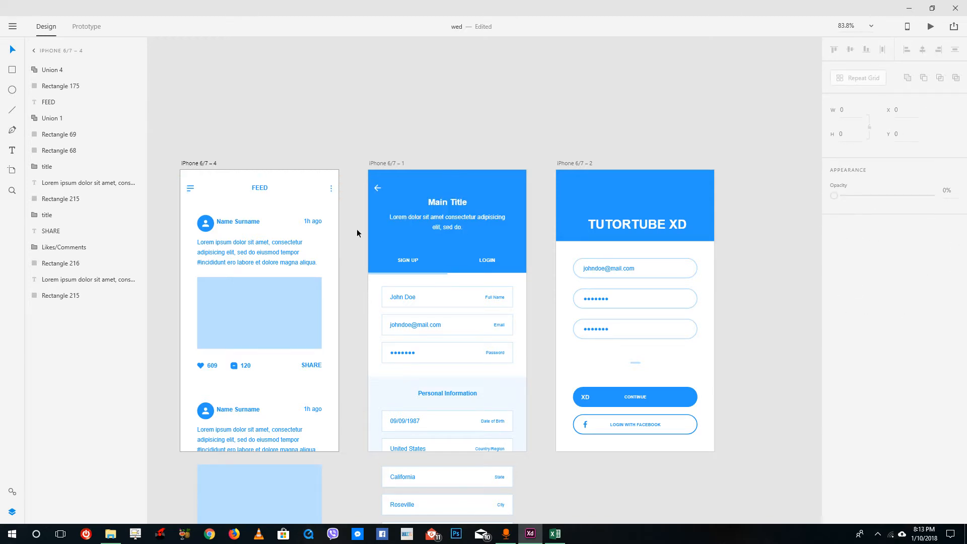
Select all elements across the three artboards and open the asset export settings for them
left_click(322, 109)
left_click_drag(182, 125, 705, 136)
key("ctrl+a")
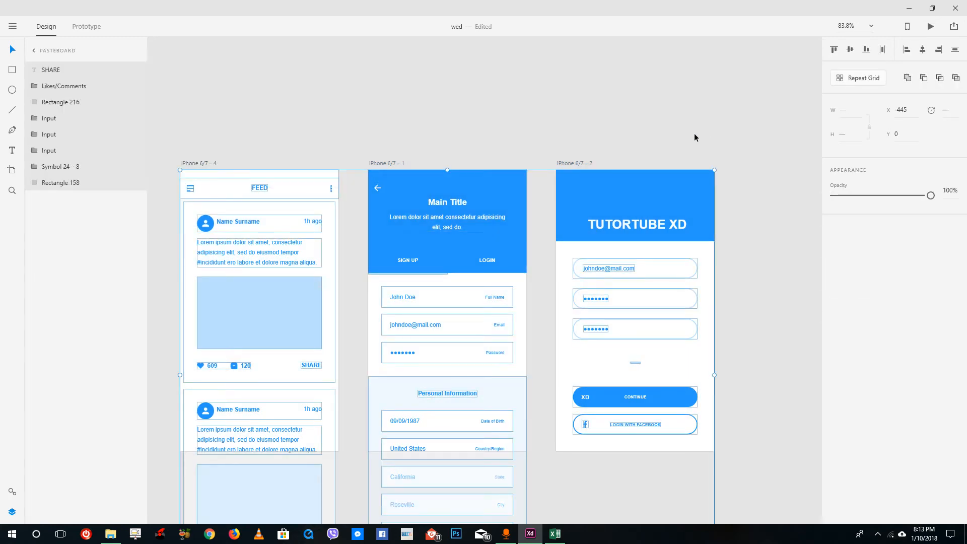
left_click(15, 28)
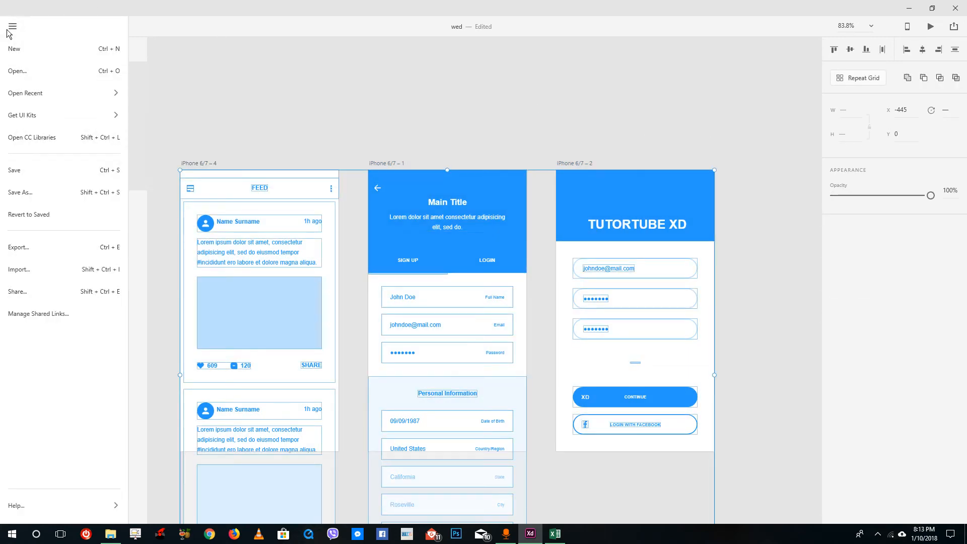
left_click(33, 248)
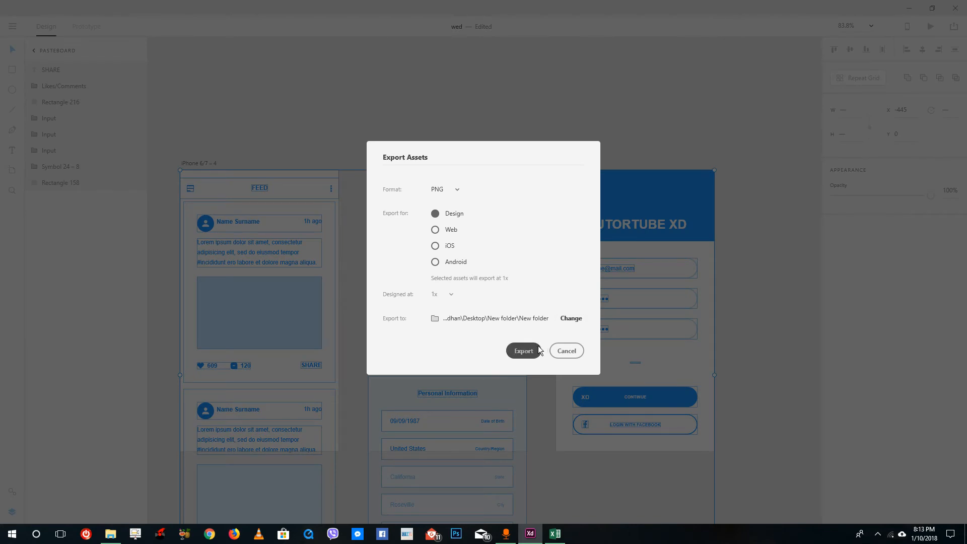
Export the selected elements as PNG for Design into a newly created second subfolder of the Desktop's New folder
left_click(564, 320)
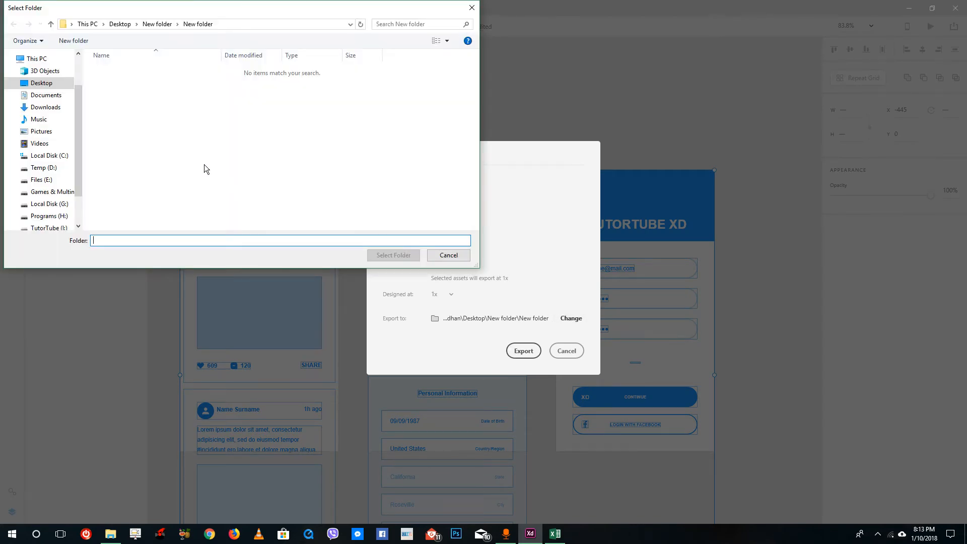
left_click(157, 24)
right_click(201, 185)
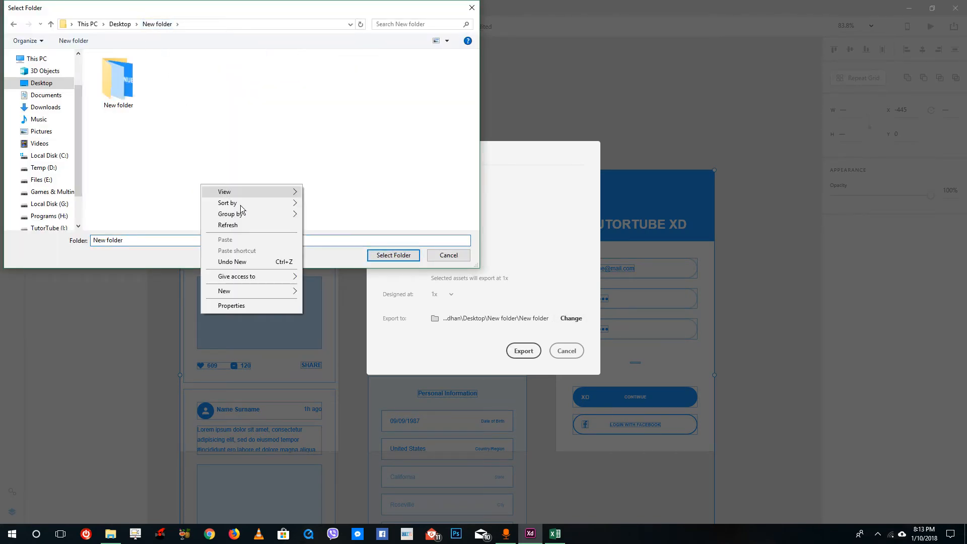
mouse_move(291, 291)
left_click(333, 289)
left_click(188, 94)
double_click(189, 92)
left_click(393, 255)
left_click(524, 350)
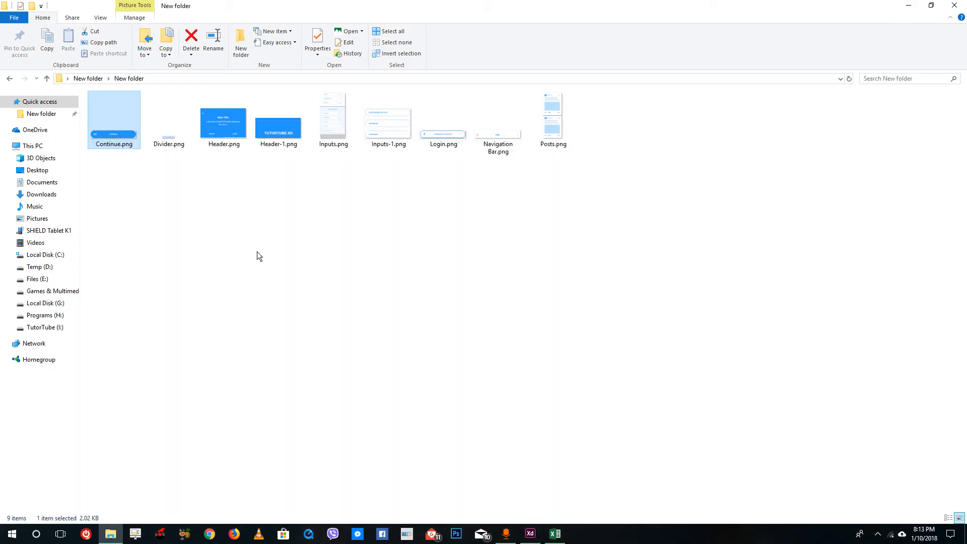
Switch to File Explorer and open New folder (2) to view the individually exported elements
left_click(88, 78)
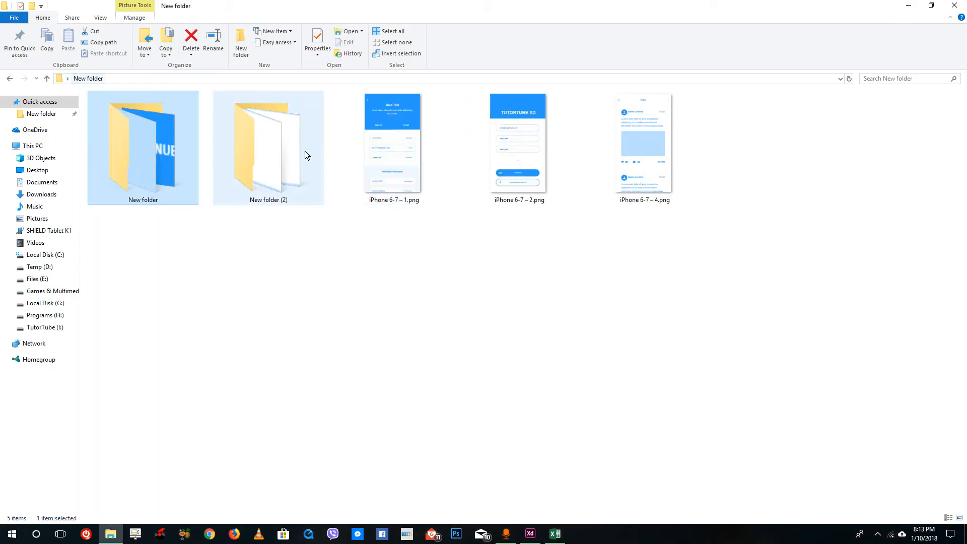
double_click(282, 149)
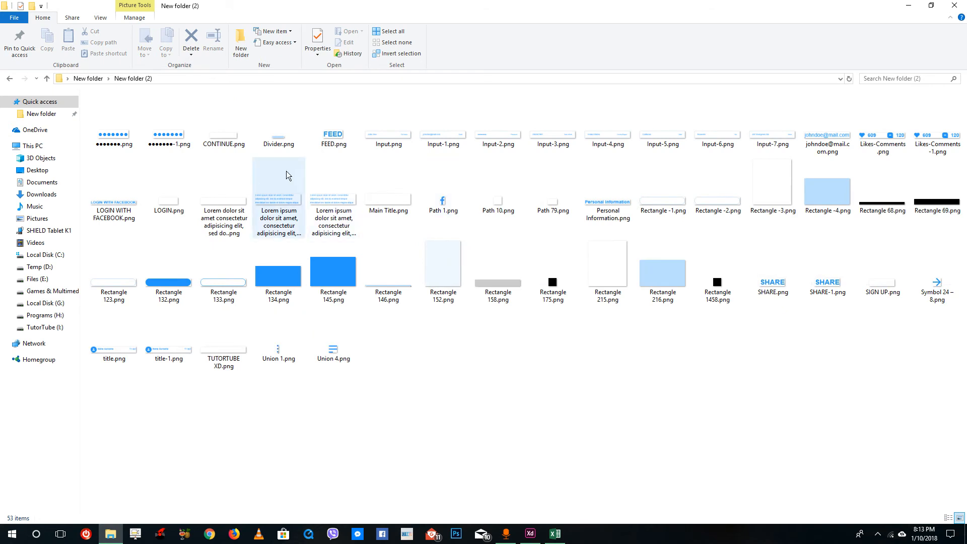